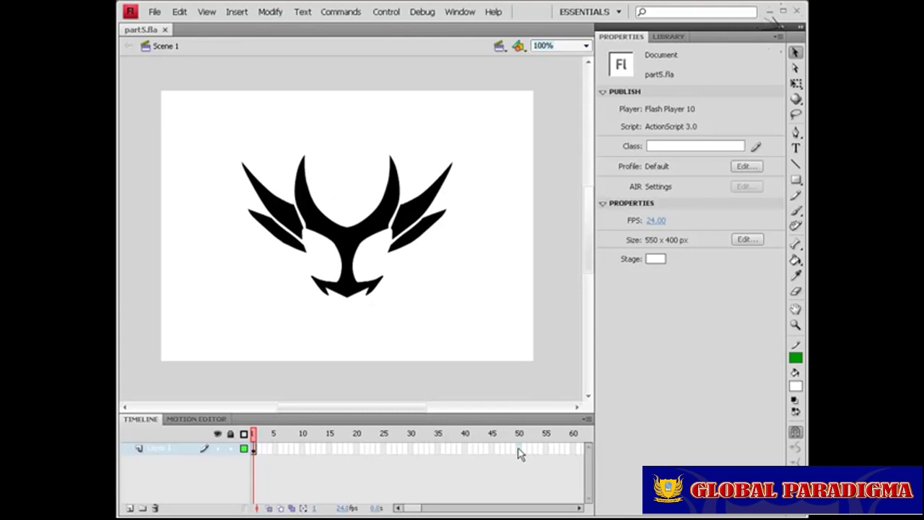
- Add a keyframe at frame 50 of the emblem layer and return to frame 1 with nothing selected
left_click(519, 449)
key("F5")
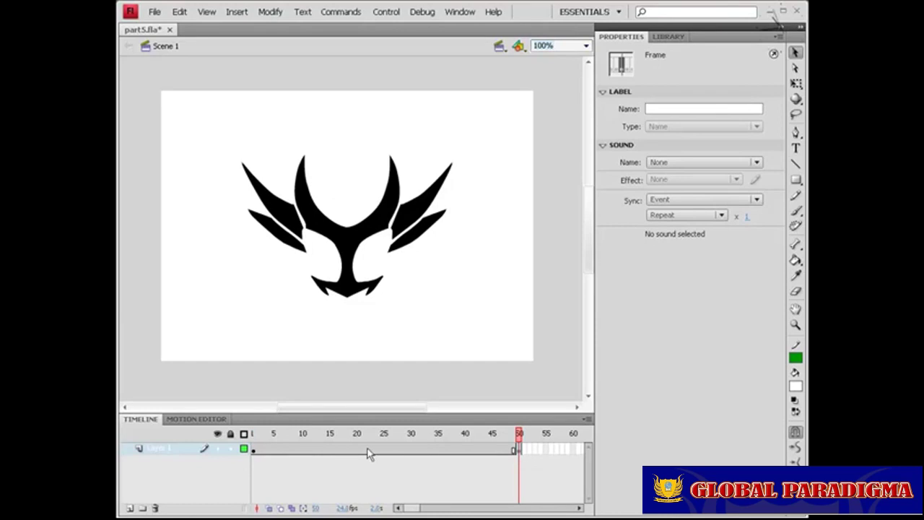
left_click(254, 451)
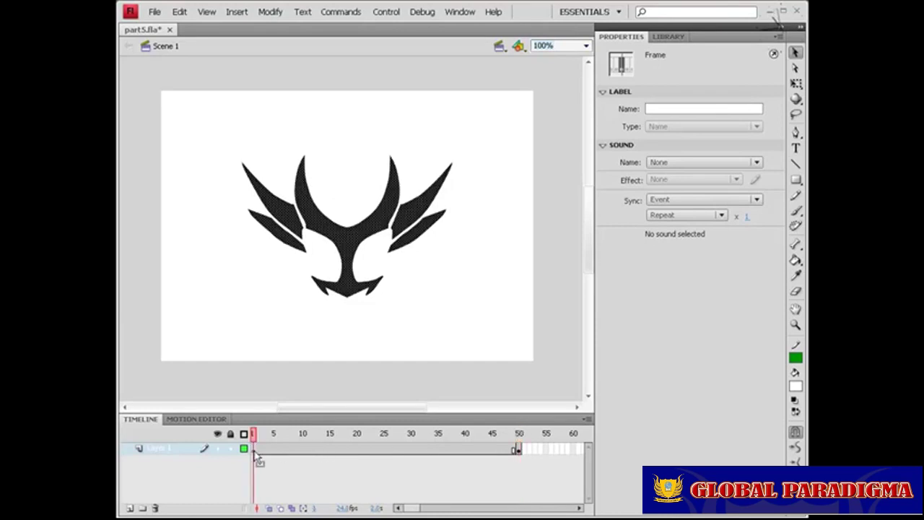
left_click(351, 367)
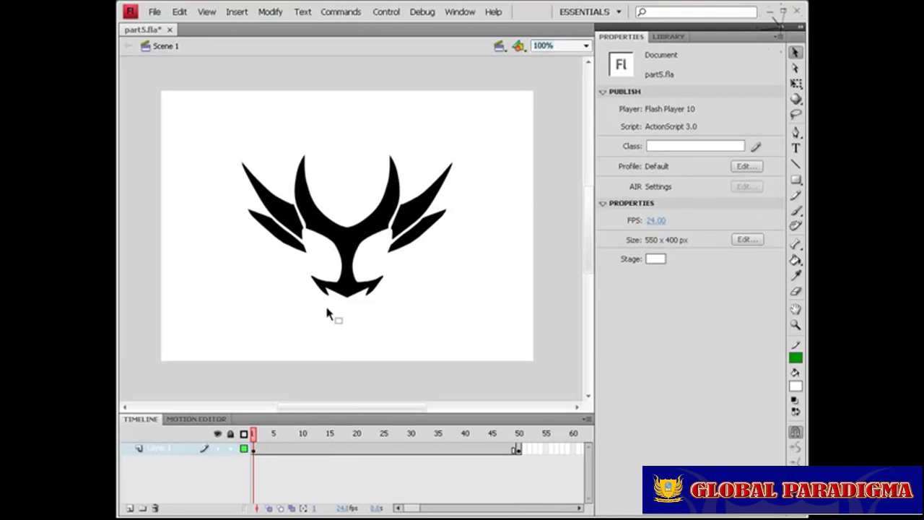
- Delete the left and right halves of the emblem on frame 1, keeping only a thin vertical sliver at its centre
left_click(795, 308)
left_click(794, 53)
left_click_drag(203, 114, 344, 337)
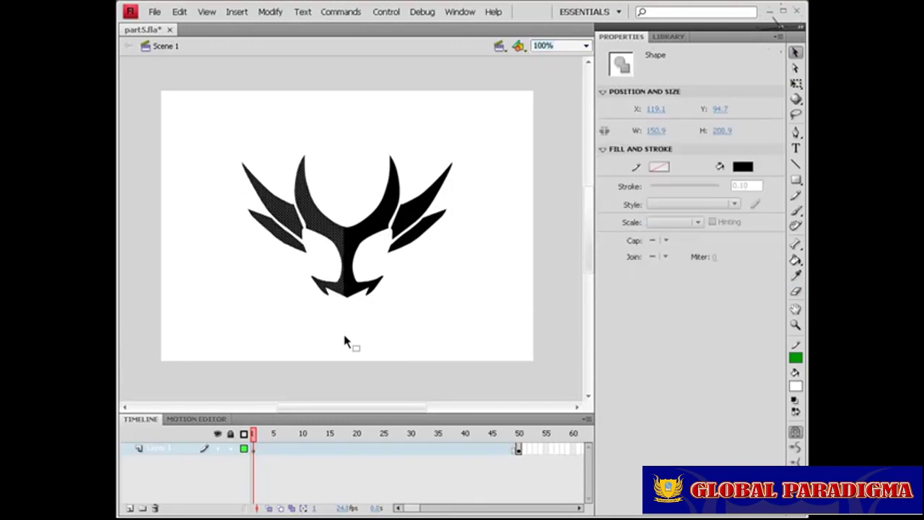
key("Delete")
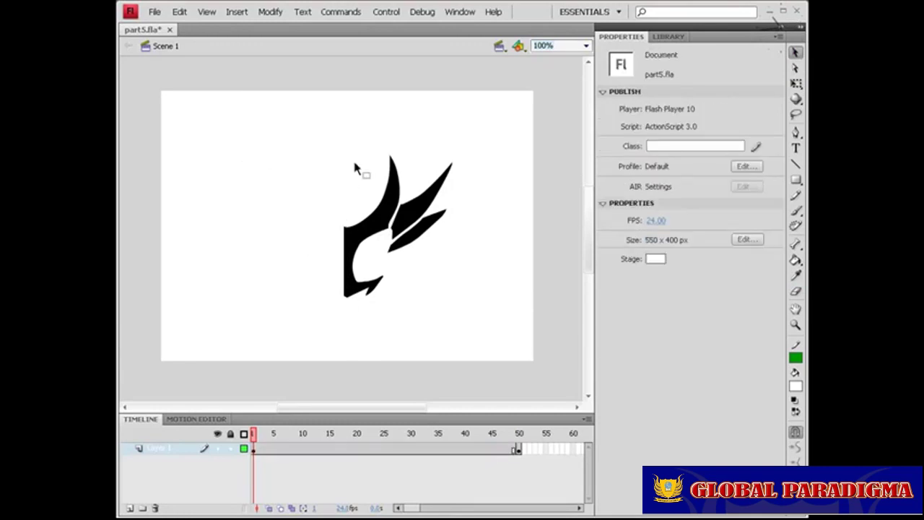
left_click_drag(348, 140, 482, 343)
key("Delete")
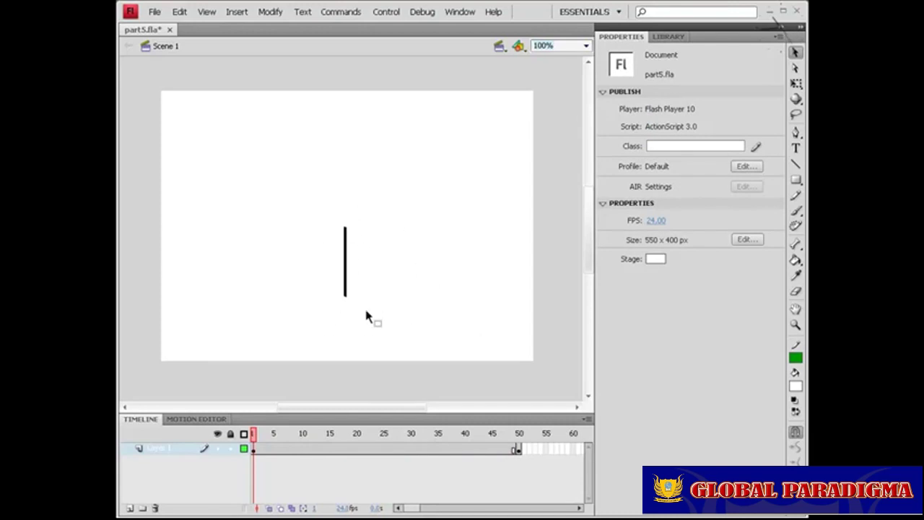
left_click(346, 241)
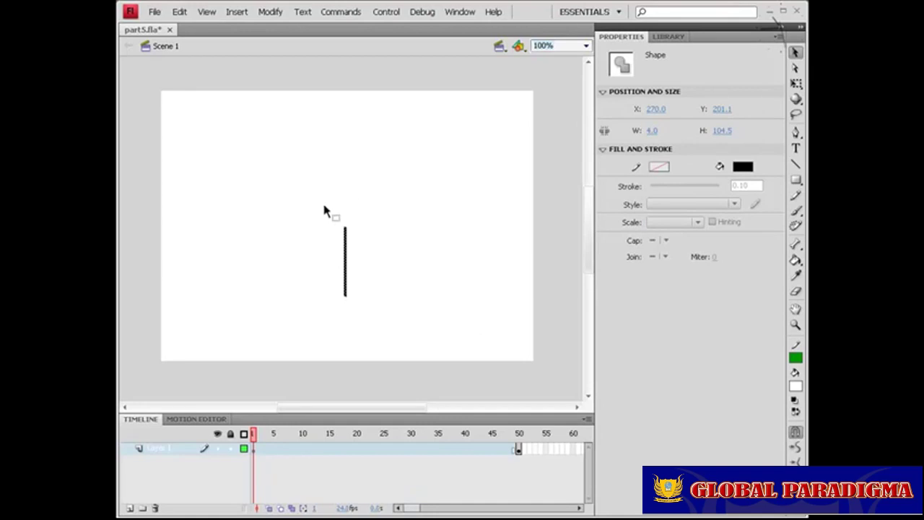
left_click(439, 261)
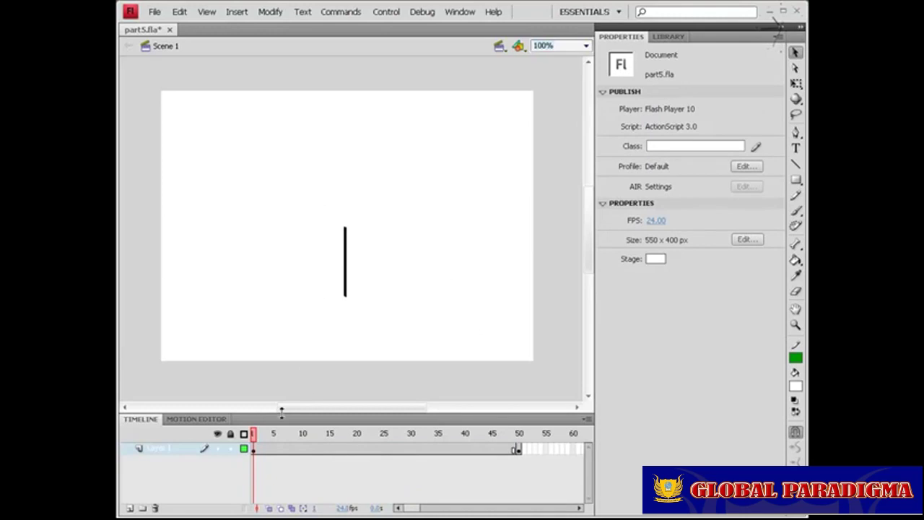
- Create a shape tween between the keyframes at frames 1 and 50
left_click(255, 454)
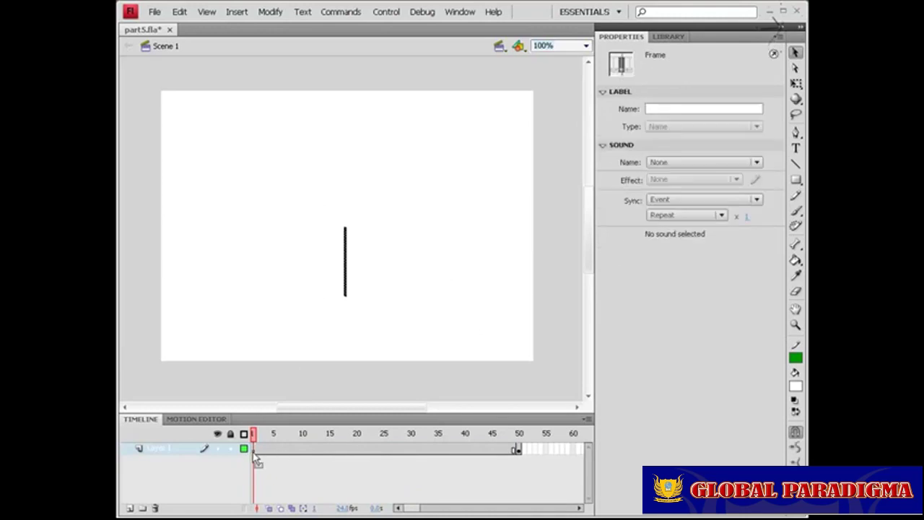
left_click_drag(279, 452, 477, 454)
left_click(282, 449)
right_click(284, 453)
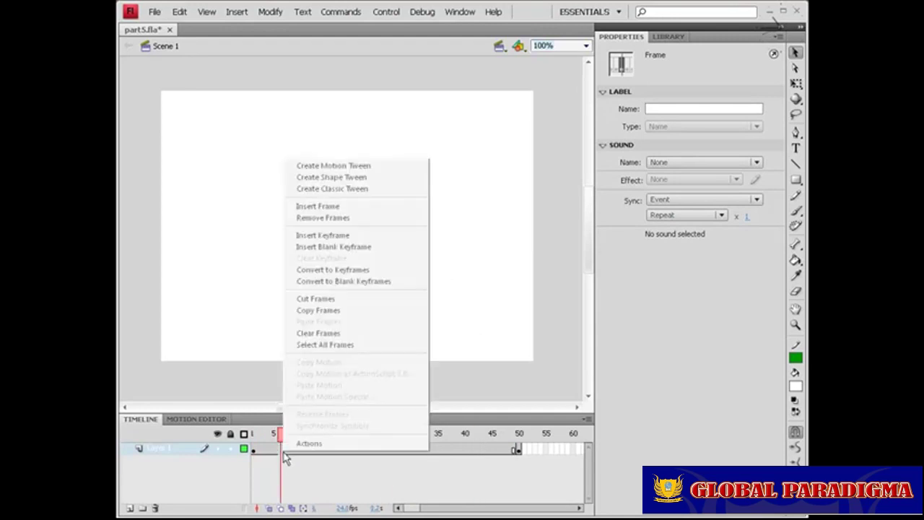
left_click(386, 177)
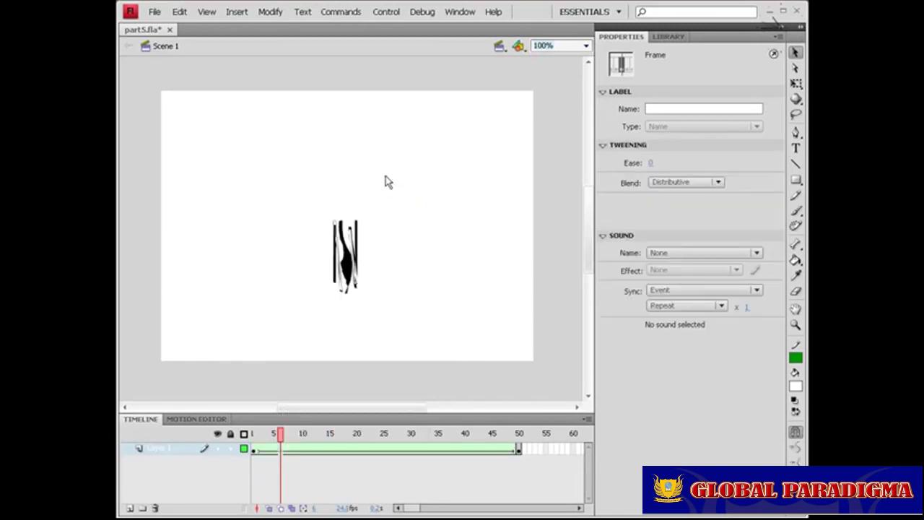
- Play the shape tween from frame 1 on the stage, and test the movie in a preview window
left_click_drag(282, 447, 258, 448)
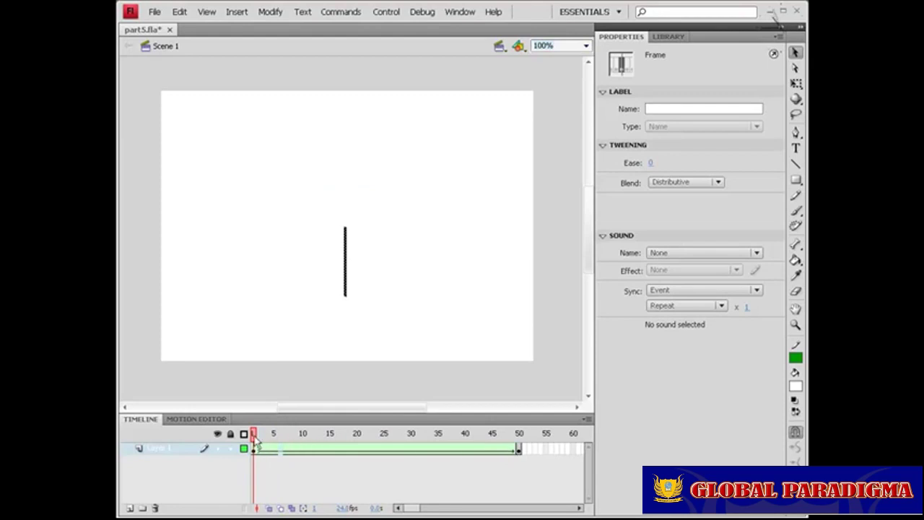
key("Return")
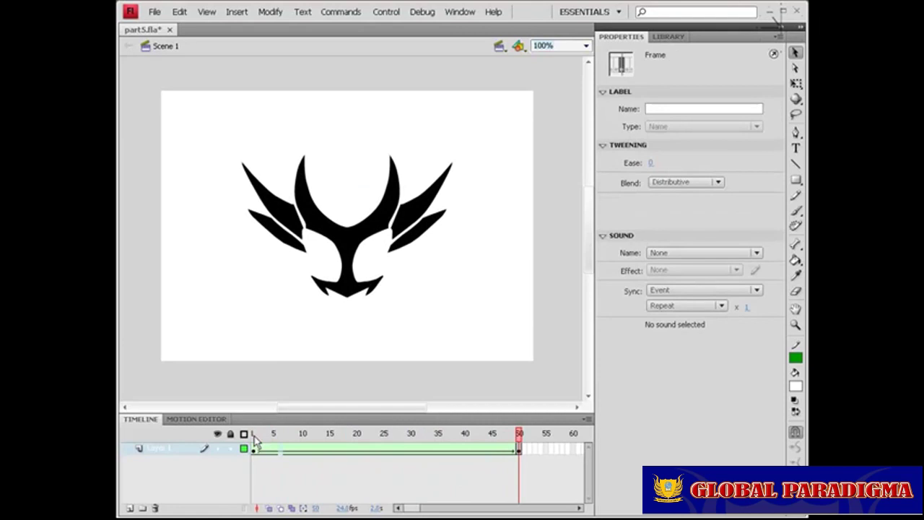
key("ctrl+Return")
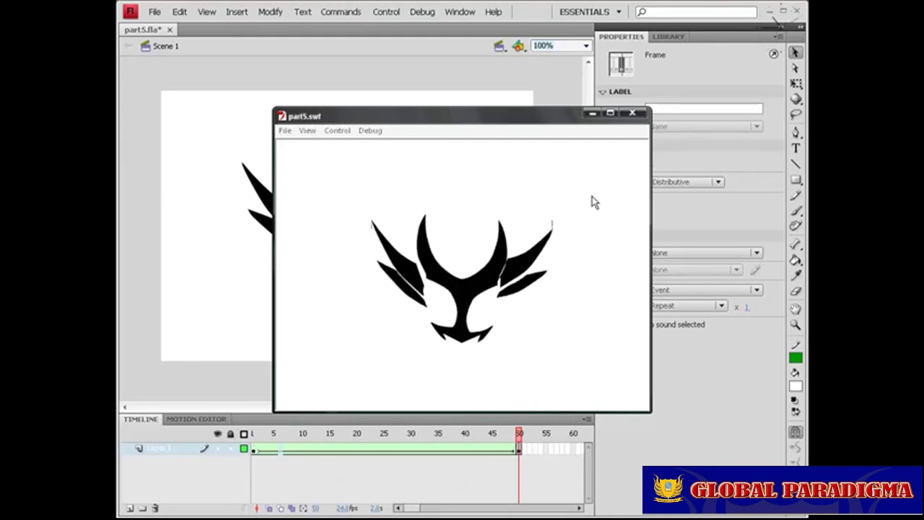
left_click(633, 114)
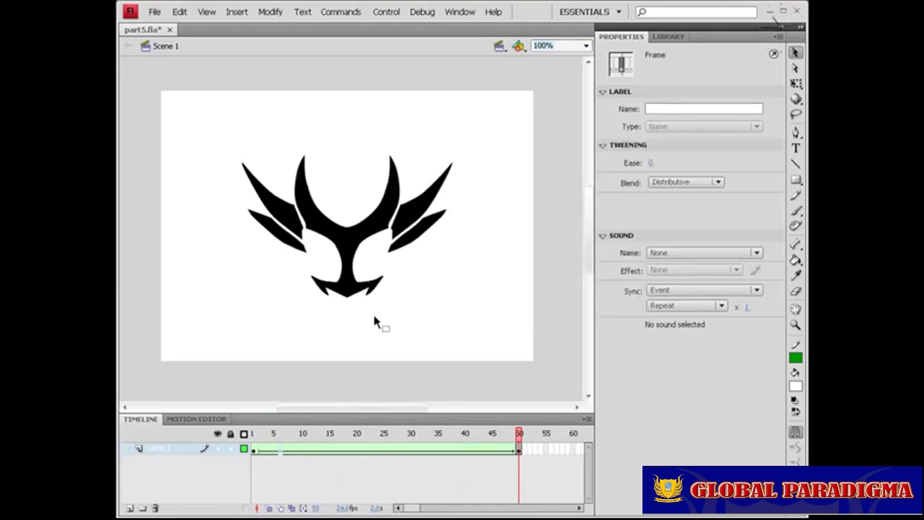
- Set the fill of the sliver on frame 1 to red #FF0000 and test the movie
left_click(255, 452)
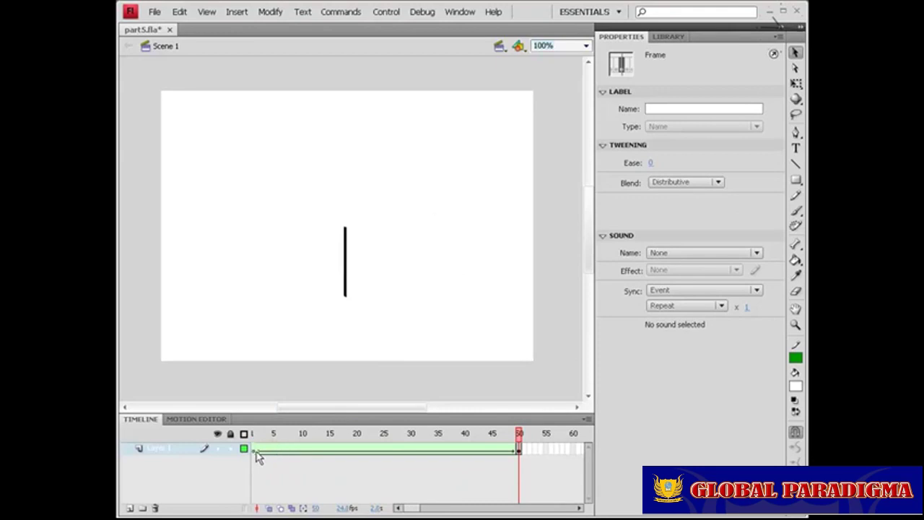
left_click(346, 288)
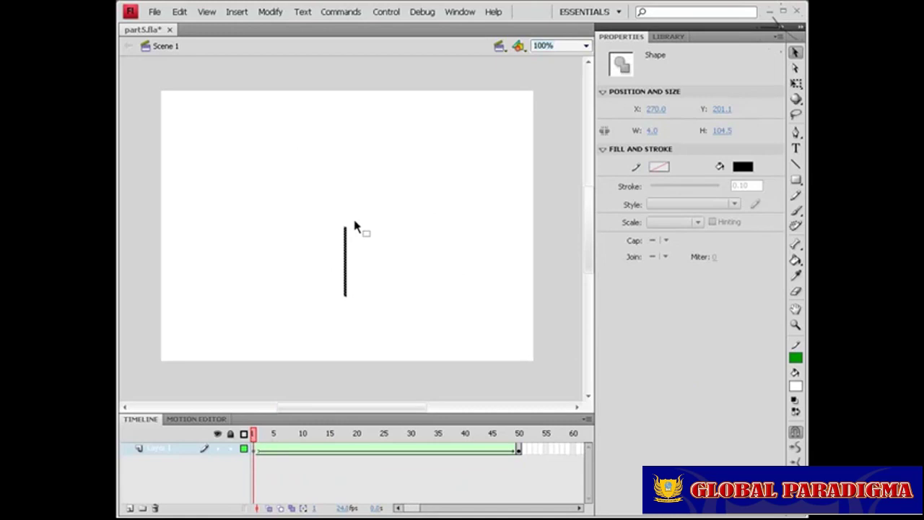
left_click(742, 167)
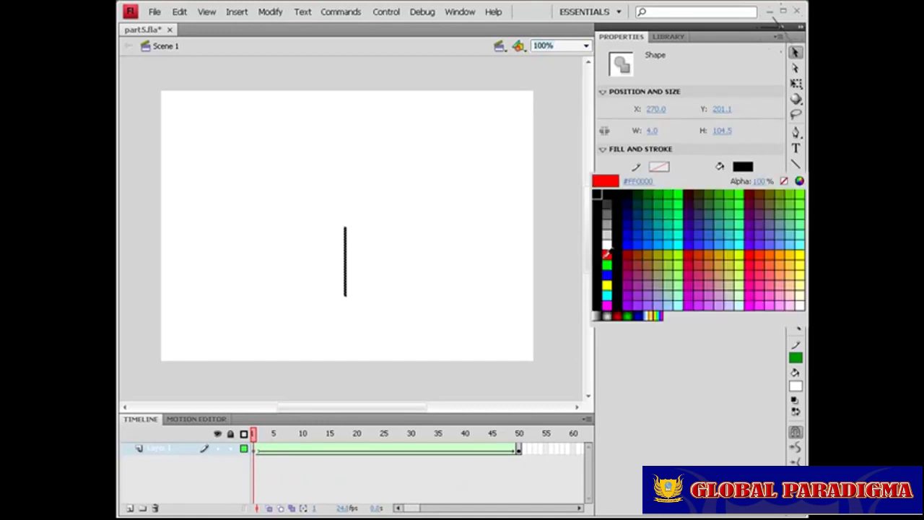
left_click(607, 254)
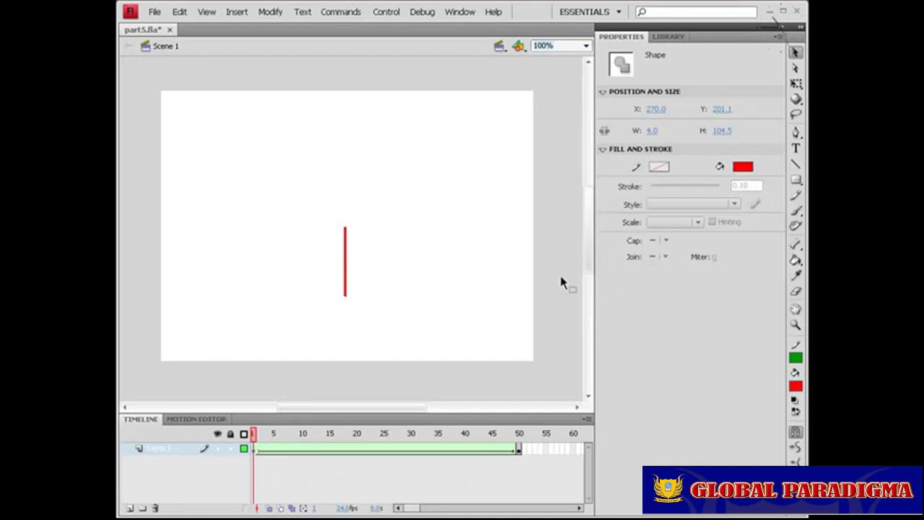
key("ctrl+Return")
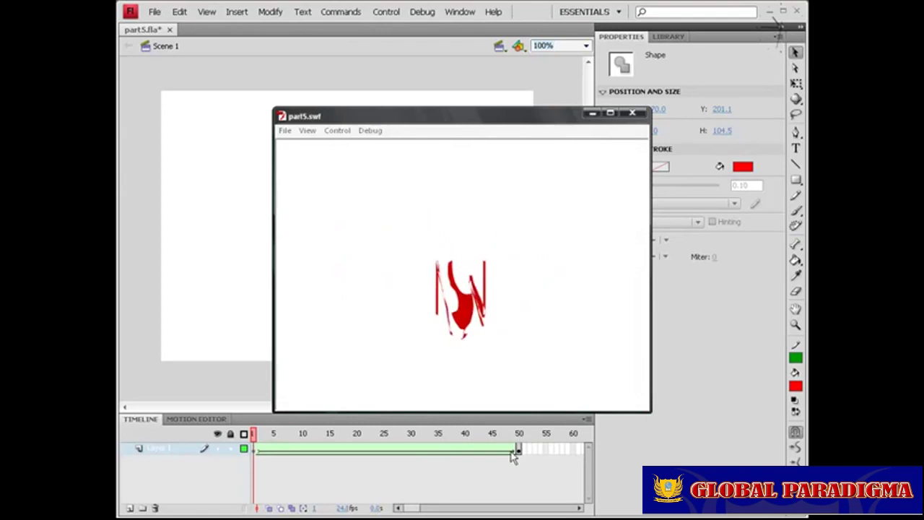
left_click(635, 115)
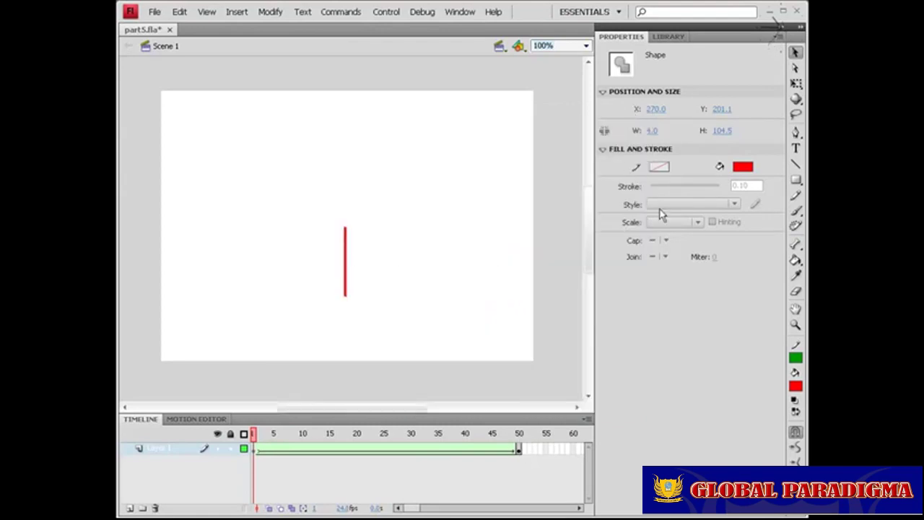
- Set the alpha of the sliver's red fill on frame 1 to 25% and test the movie
left_click(743, 167)
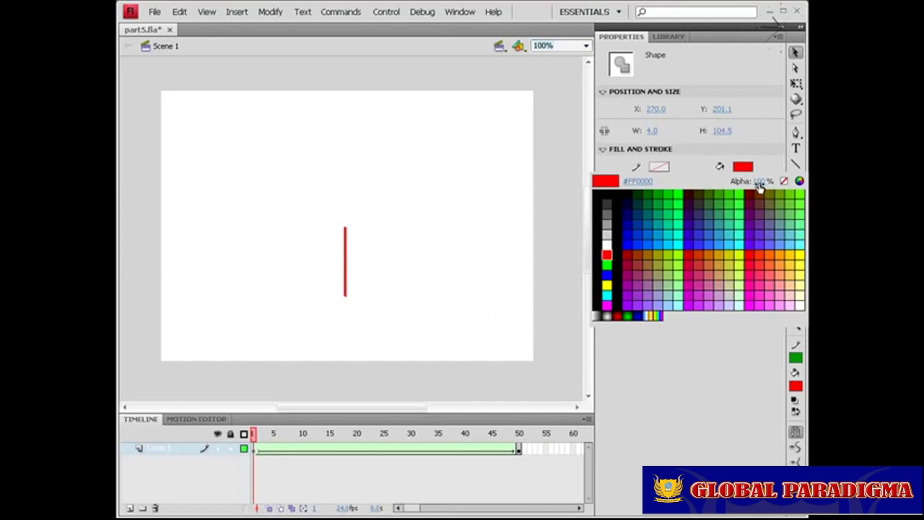
left_click(759, 182)
type("25")
key("Return")
key("ctrl+Return")
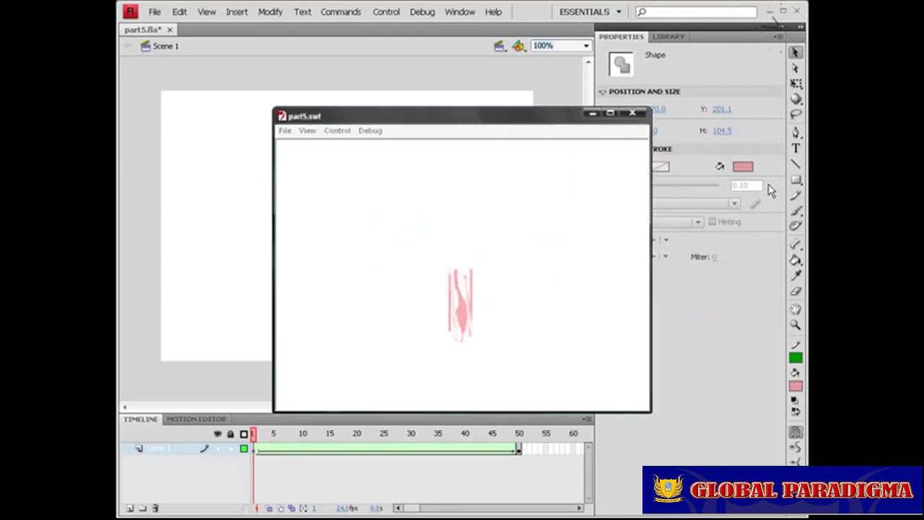
left_click(632, 113)
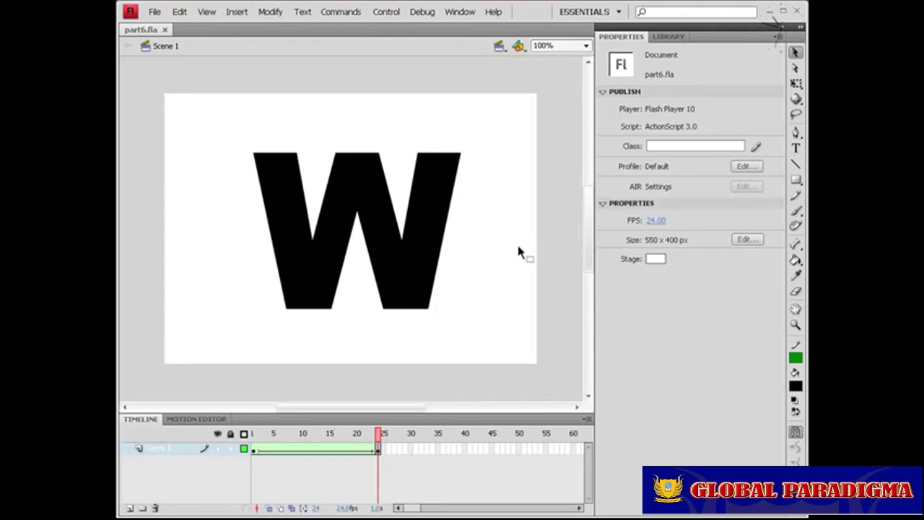
- Test the movie in part6.fla to examine how the rectangle morphs into the letter W
key("ctrl+Return")
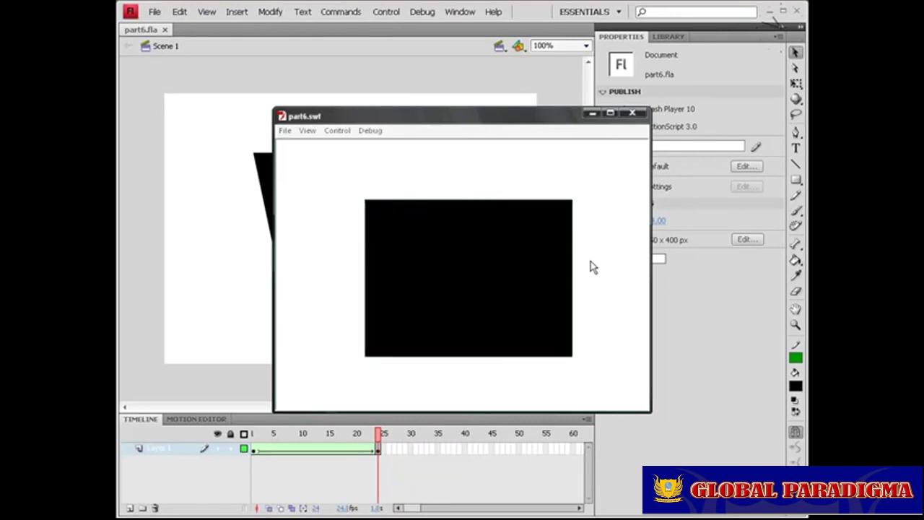
key("ctrl+w")
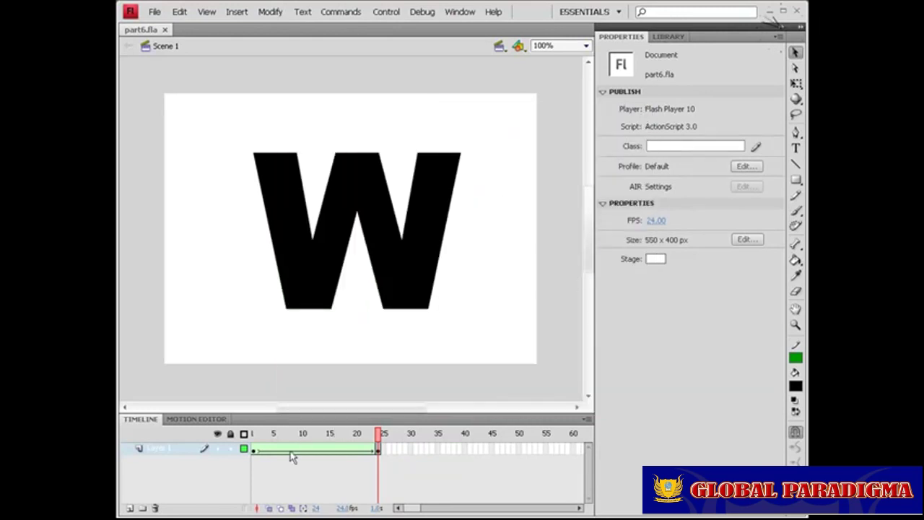
- Add a shape hint at the rectangle's upper-left corner on frame 1 and match it to the W's upper-left corner on frame 24
left_click(254, 452)
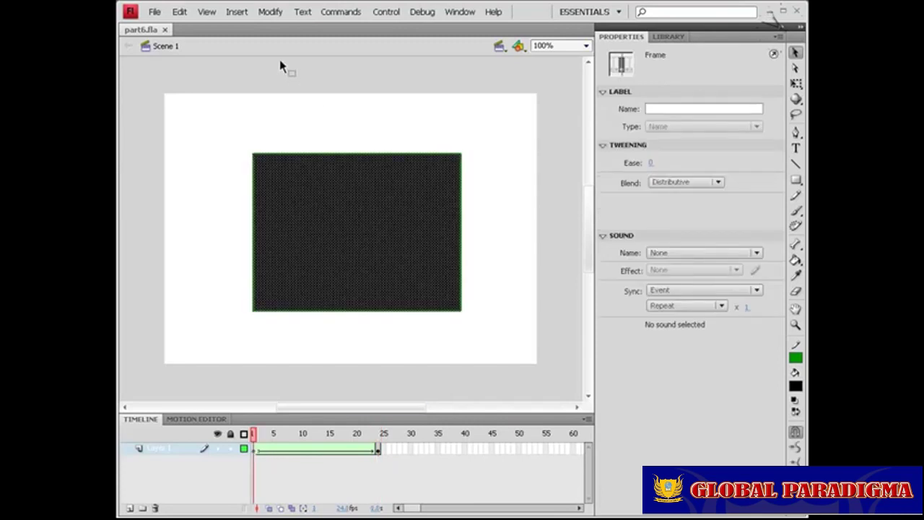
left_click(280, 14)
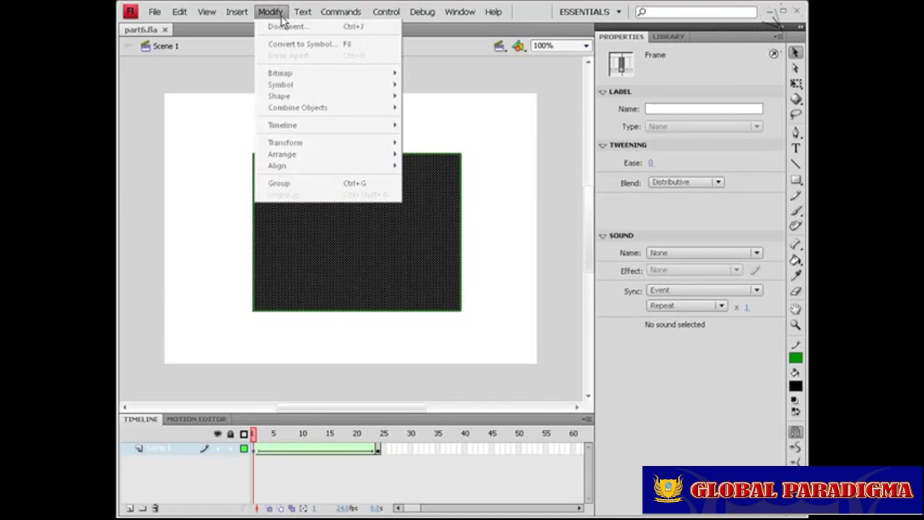
mouse_move(289, 97)
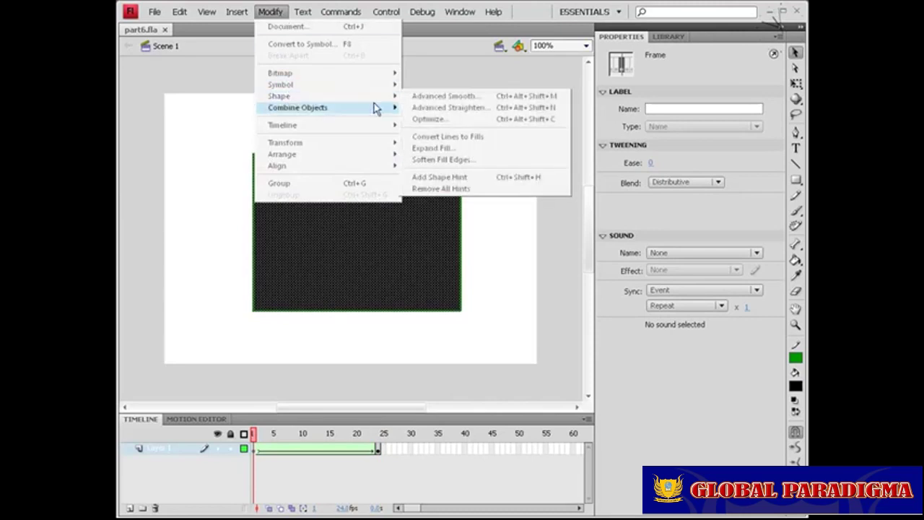
left_click(541, 183)
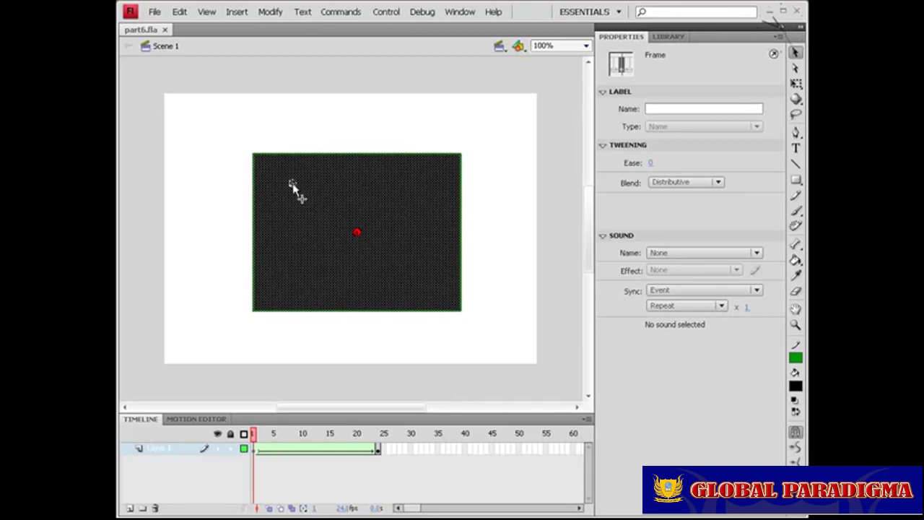
left_click_drag(254, 155, 253, 154)
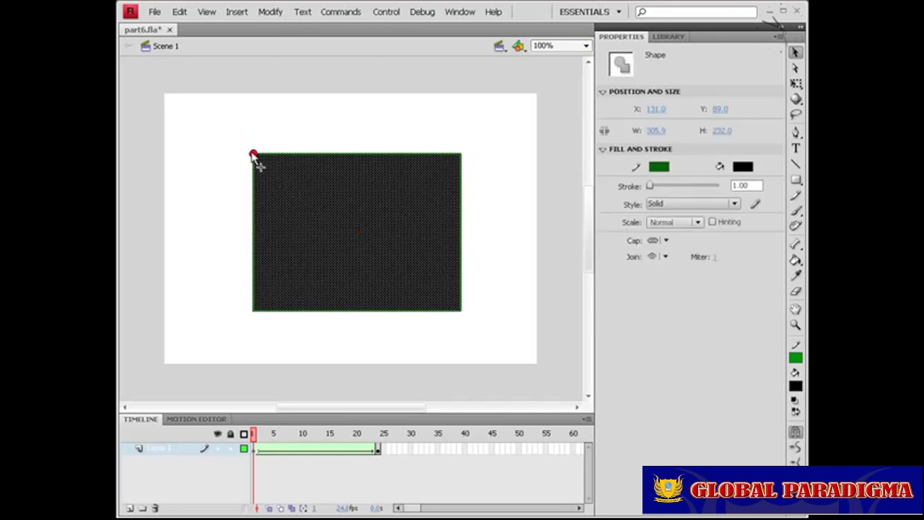
left_click(379, 448)
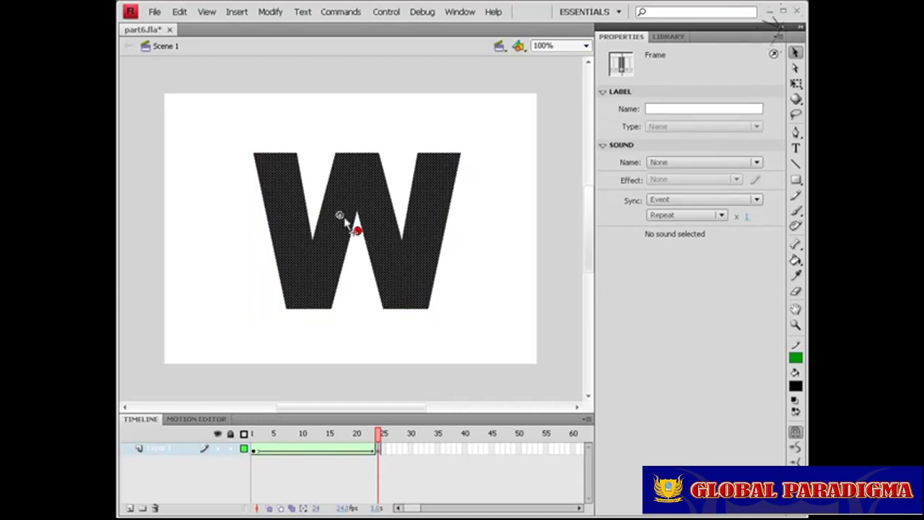
left_click_drag(355, 228, 252, 153)
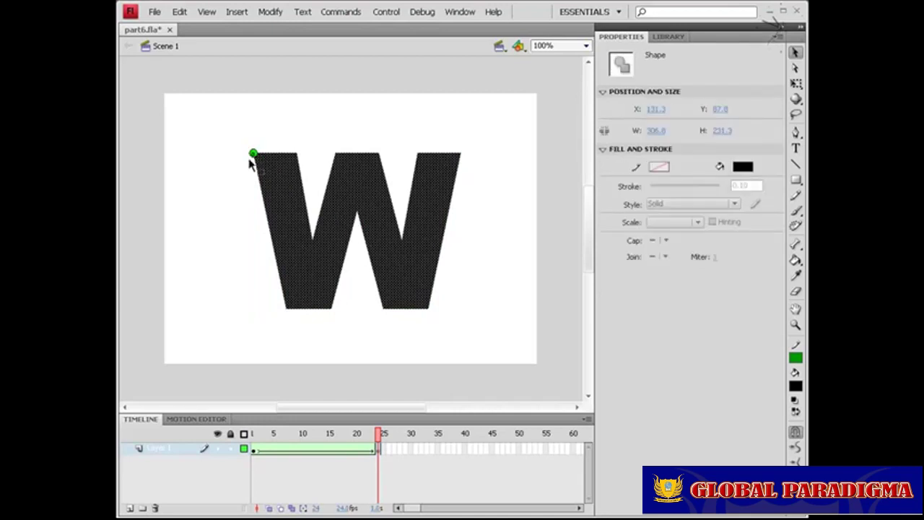
- Add a second shape hint at the rectangle's upper-right corner on frame 1 and match it to the W's upper-right corner on frame 24
left_click(256, 433)
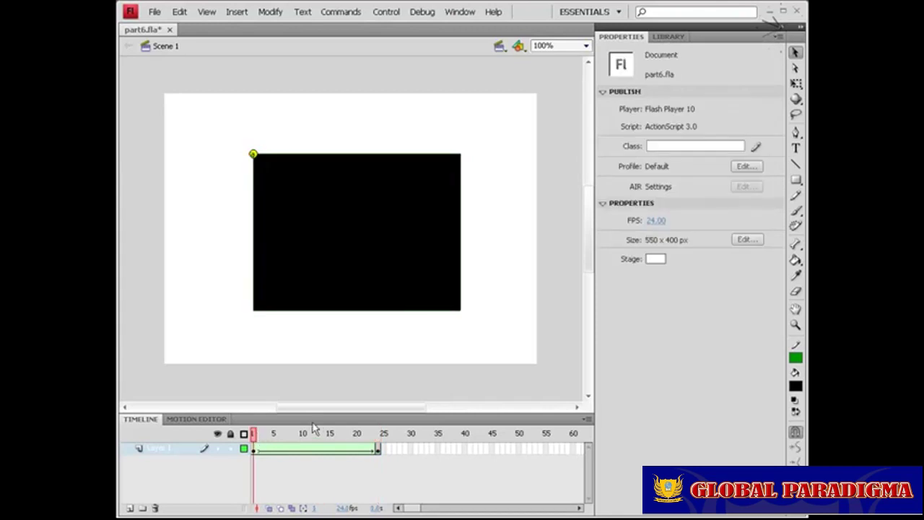
left_click(270, 11)
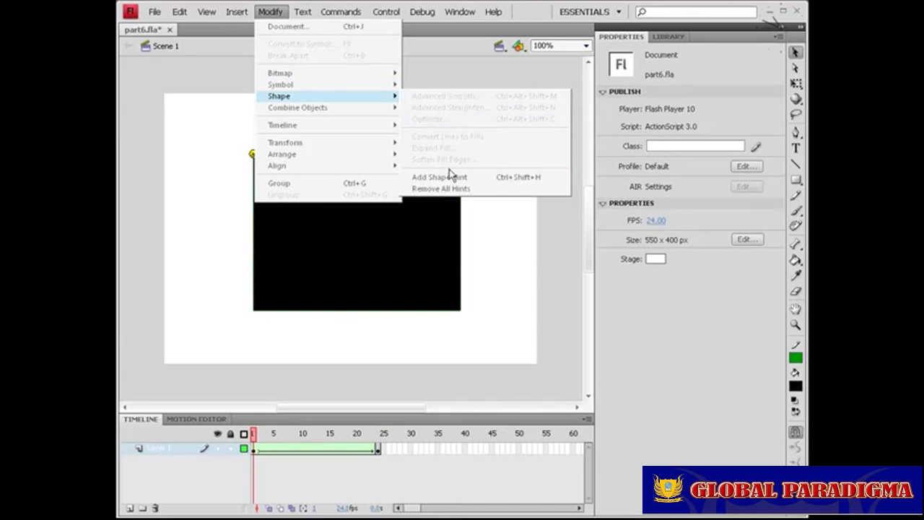
left_click(518, 182)
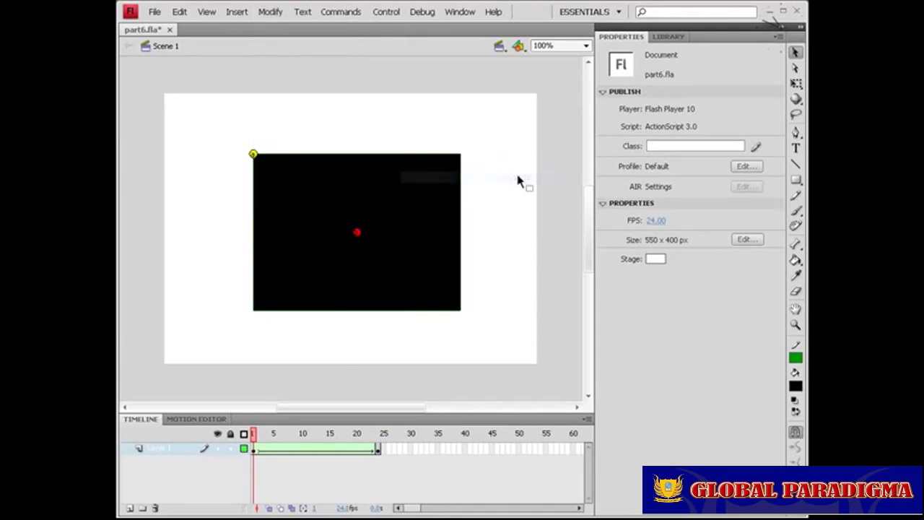
left_click_drag(357, 233, 460, 153)
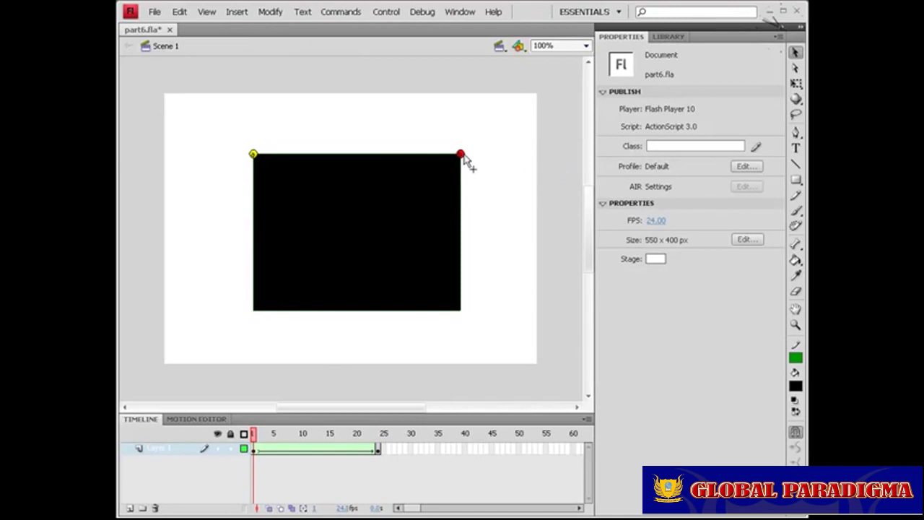
left_click(380, 442)
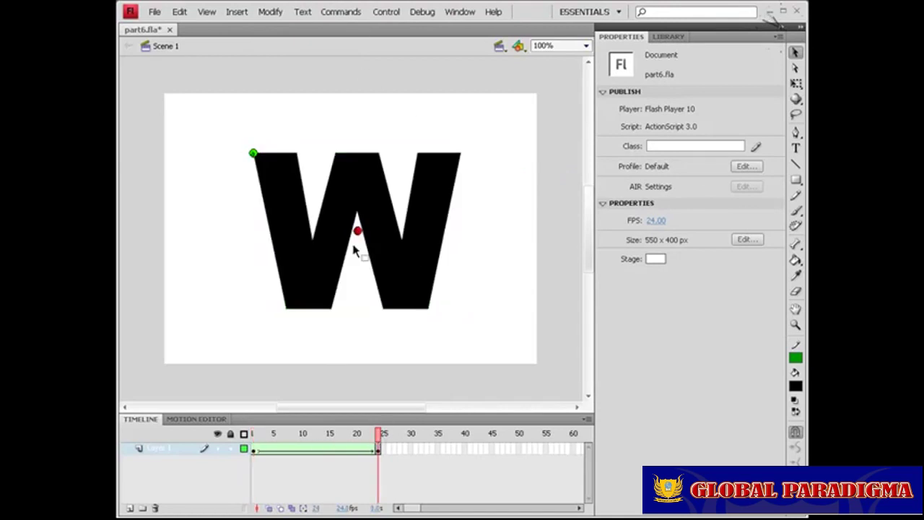
left_click_drag(358, 234, 461, 153)
- Test the movie to examine the rectangle-to-W morph with both upper corners hinted
key("Return")
key("ctrl+Return")
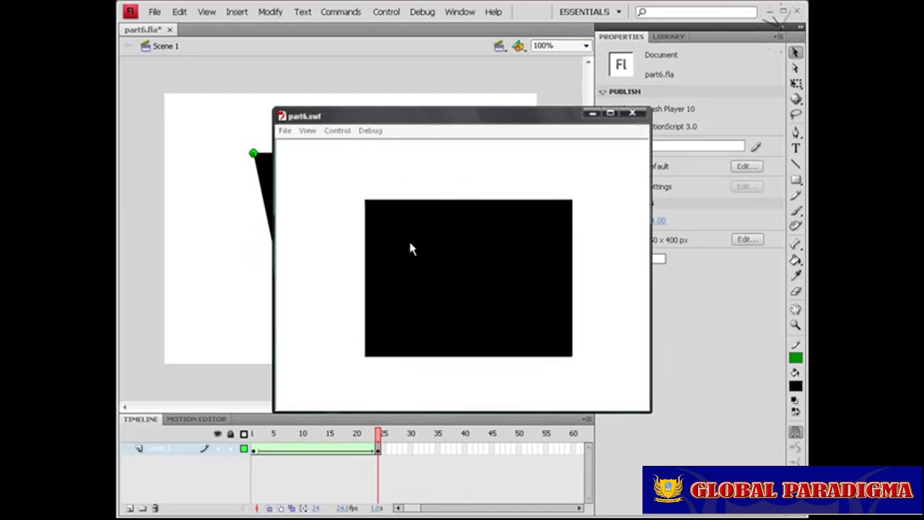
left_click(632, 113)
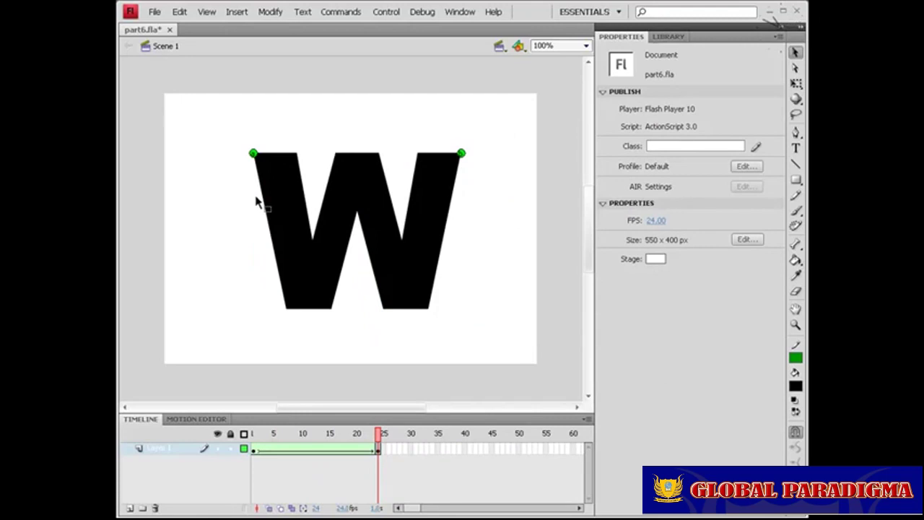
- Remove all shape hints from the rectangle on frame 1
left_click(272, 13)
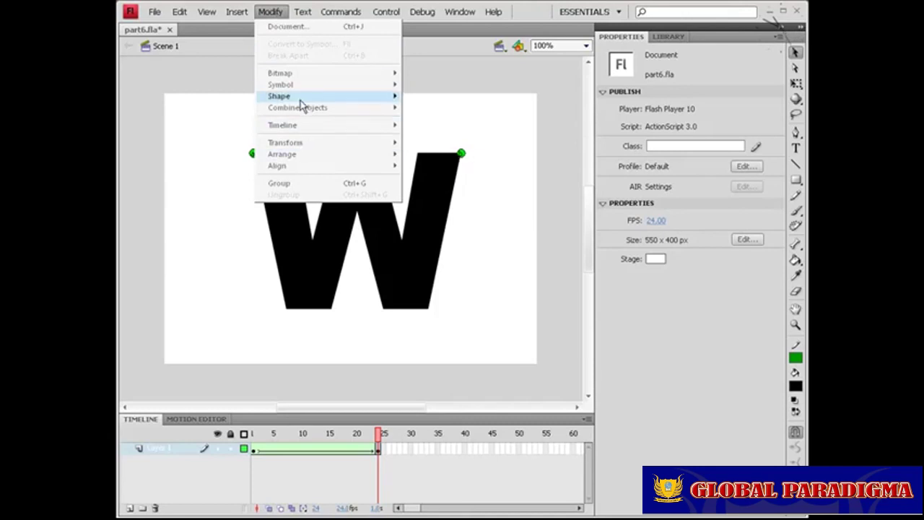
mouse_move(343, 101)
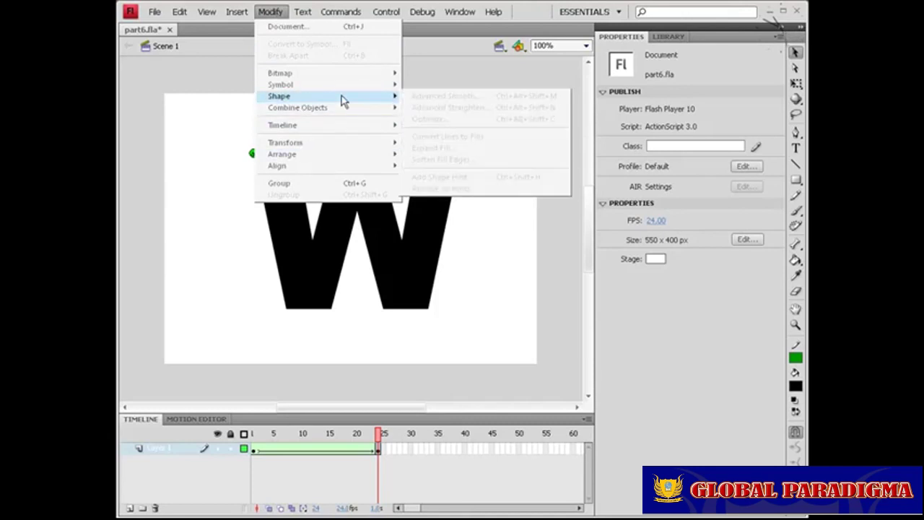
left_click(255, 451)
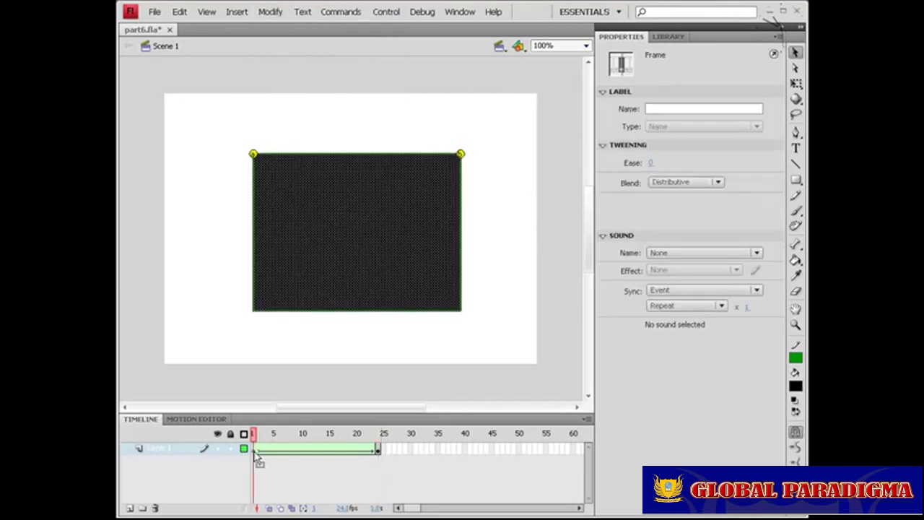
left_click(270, 12)
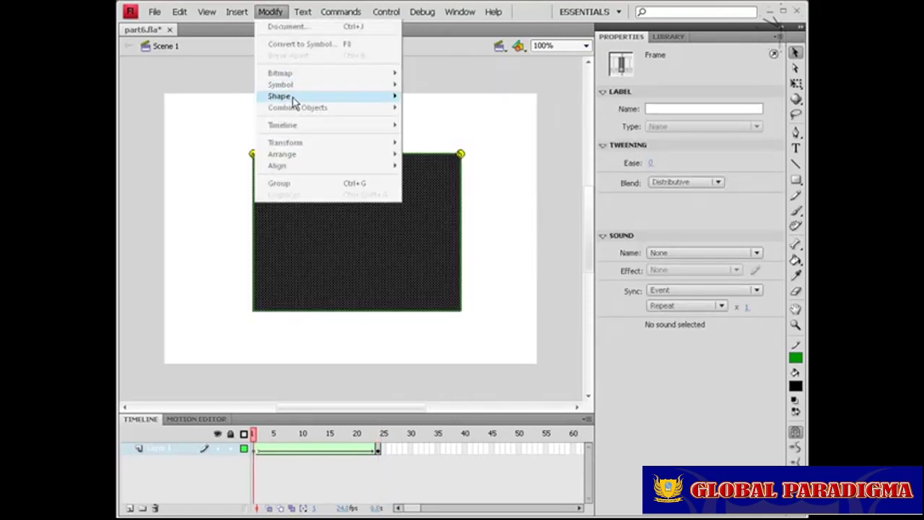
mouse_move(295, 98)
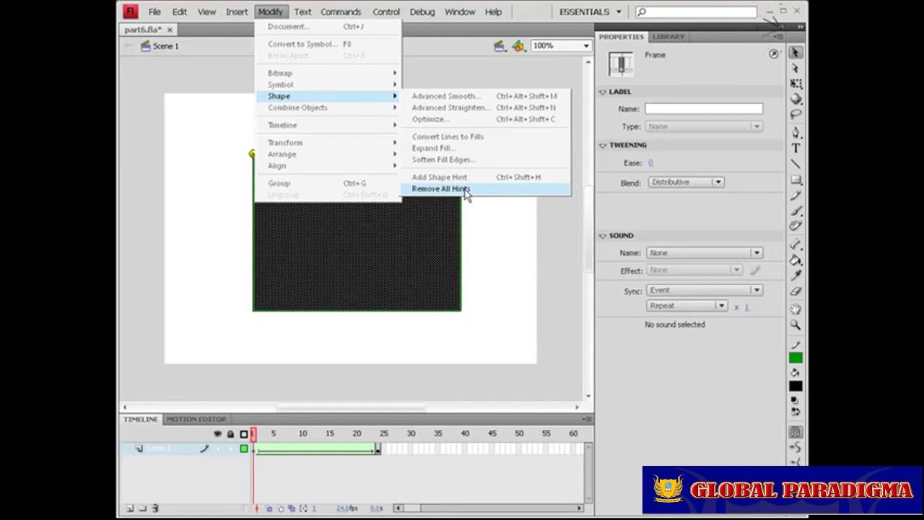
left_click(515, 270)
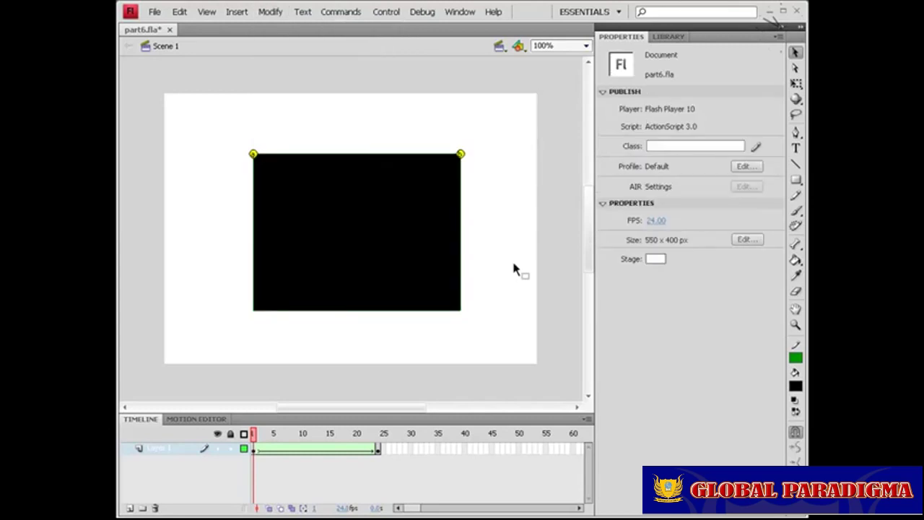
left_click(445, 197)
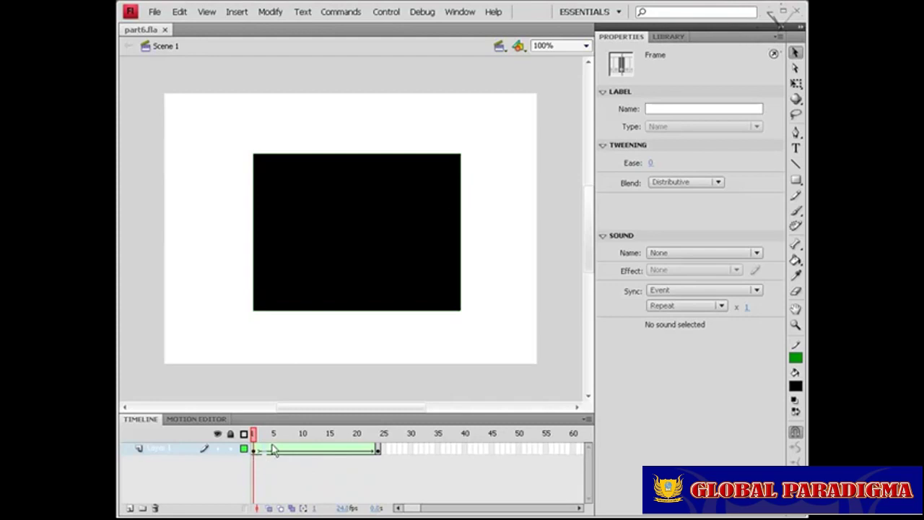
- Scrub through the rectangle-to-W tween, set its ease to 100 (out) and test the movie
left_click_drag(269, 450, 332, 449)
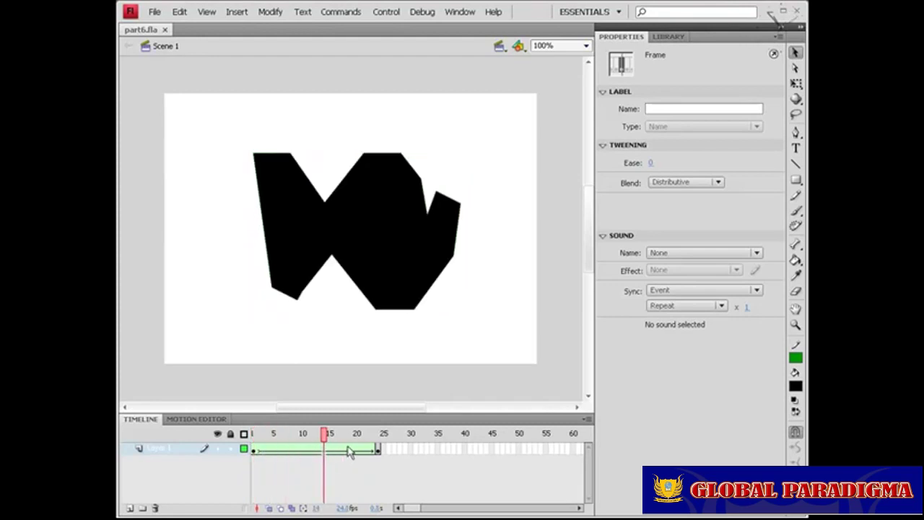
left_click(264, 449)
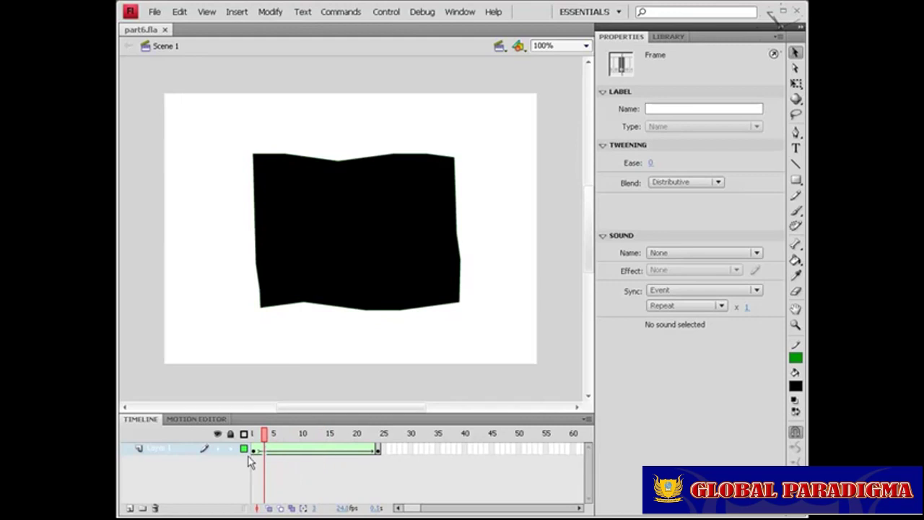
left_click(650, 164)
key("Return")
left_click_drag(652, 164, 746, 172)
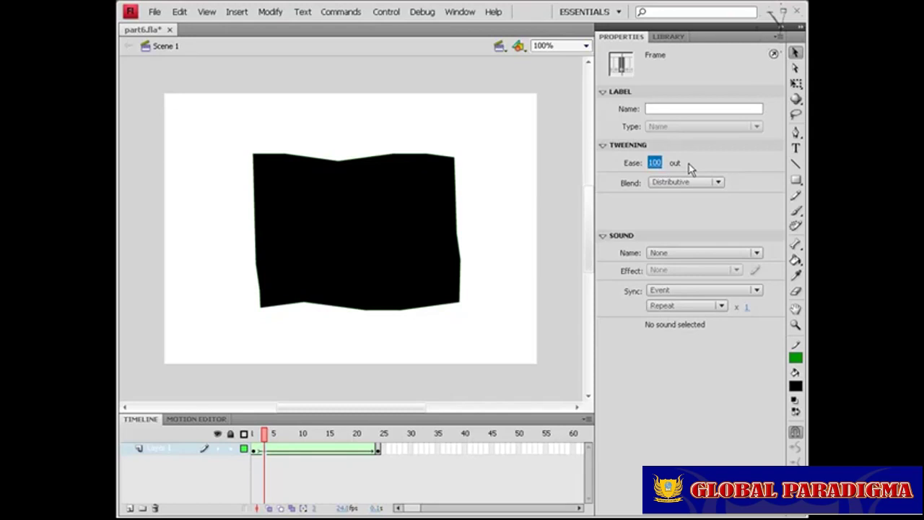
key("ctrl+Return")
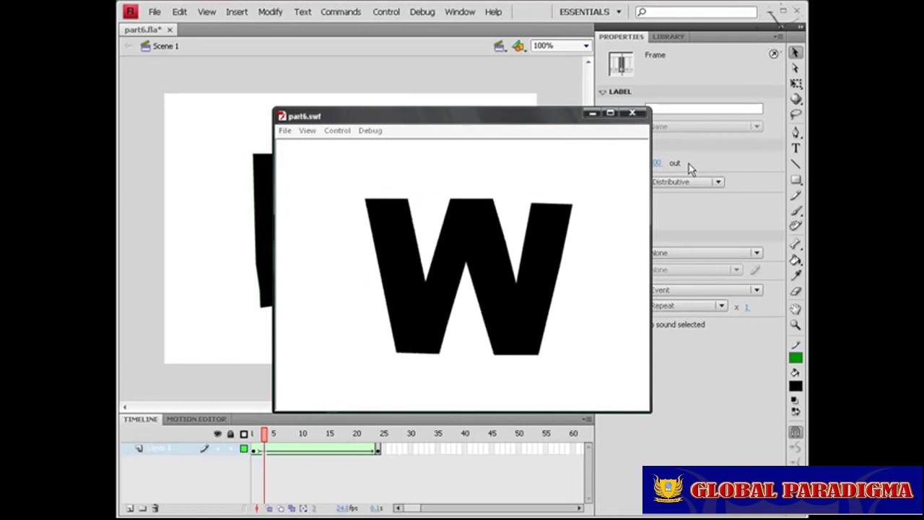
left_click(632, 113)
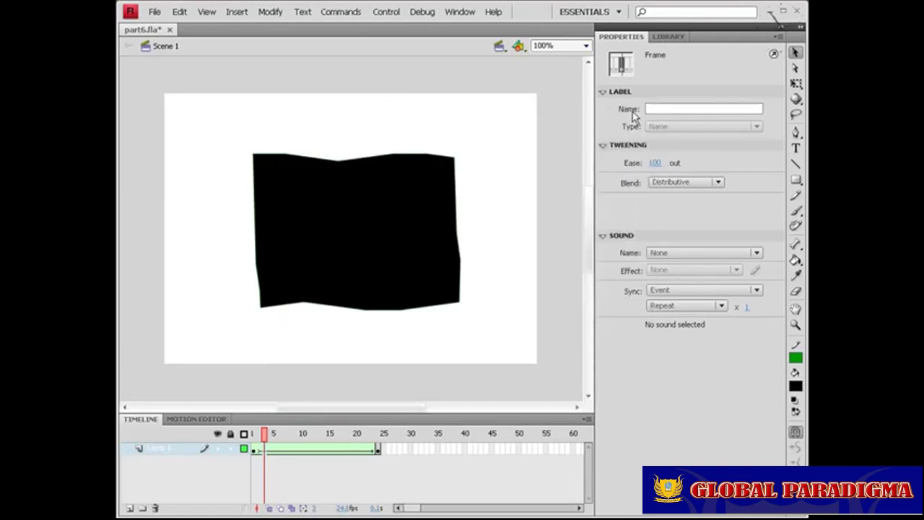
- Set the shape tween's ease to -100 (in) and test the movie
left_click(655, 163)
left_click_drag(655, 163, 615, 163)
left_click_drag(531, 166, 491, 167)
key("ctrl+Return")
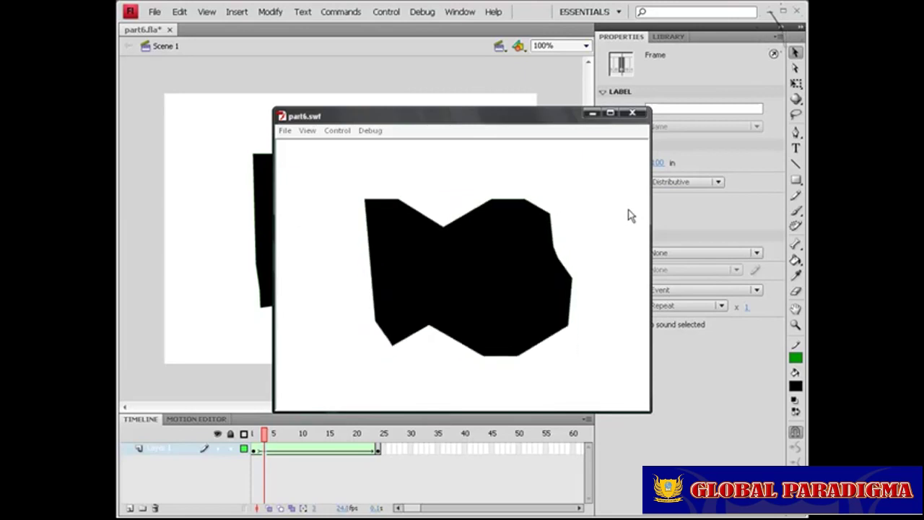
left_click(642, 117)
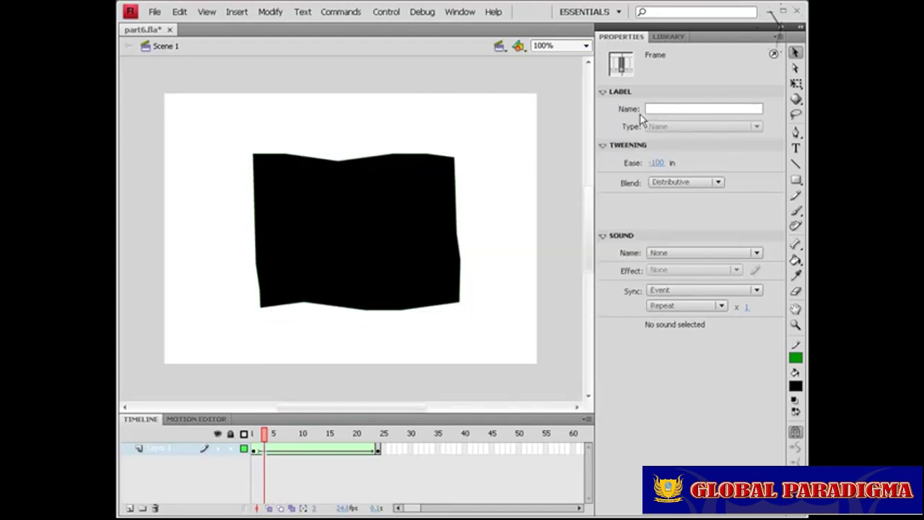